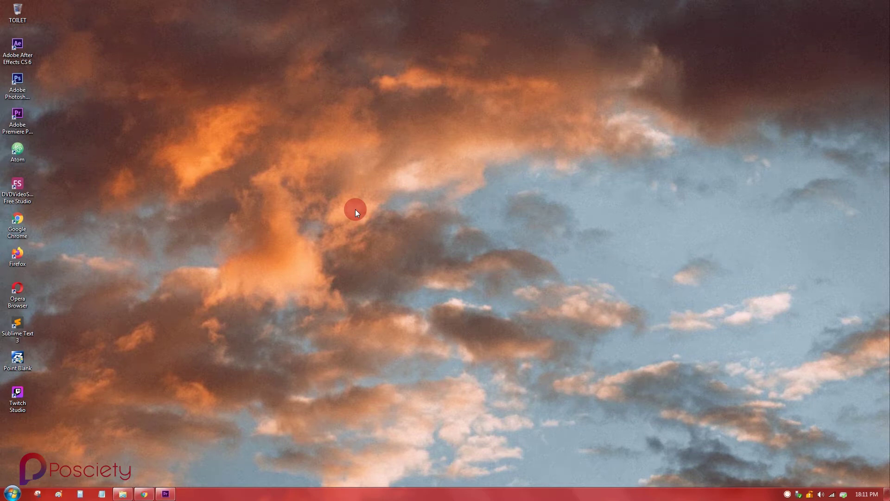
Step: Bring Premiere Pro forward and inspect the Video 5 logo clip and Video 1 recording
{"action": "left_click", "coordinate": [165, 493]}
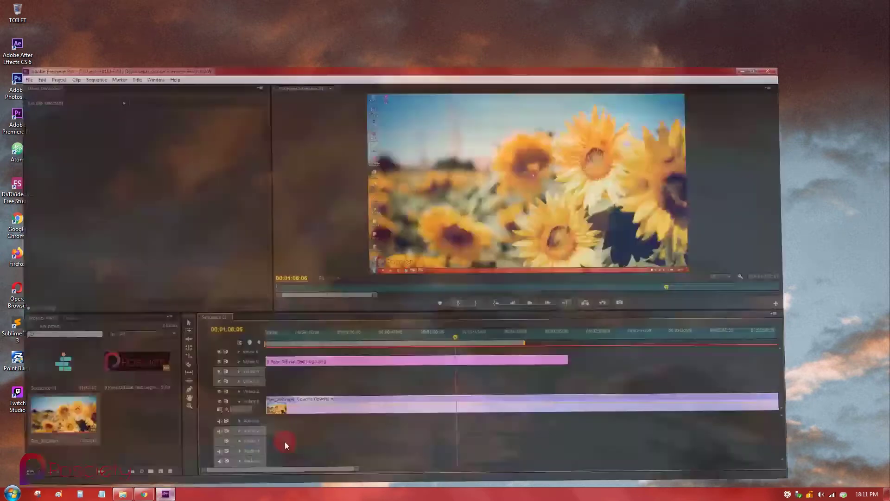
{"action": "left_click", "coordinate": [328, 346]}
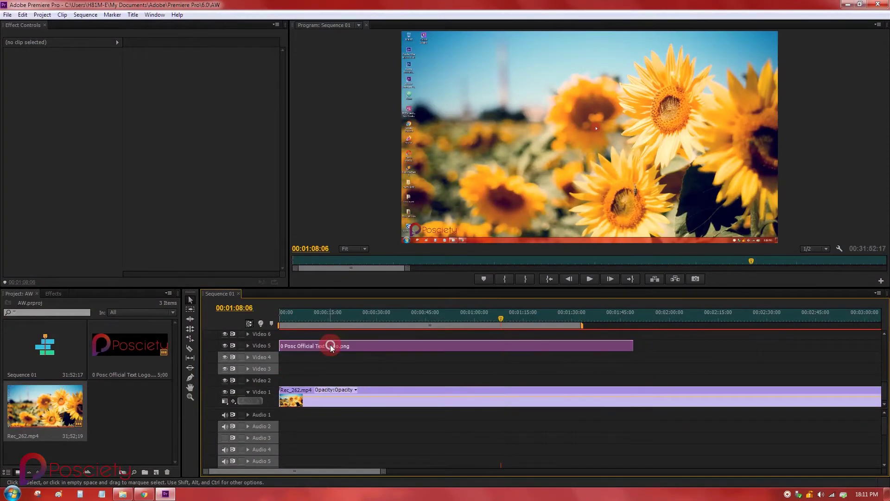
{"action": "left_click", "coordinate": [388, 368]}
{"action": "left_click", "coordinate": [371, 400]}
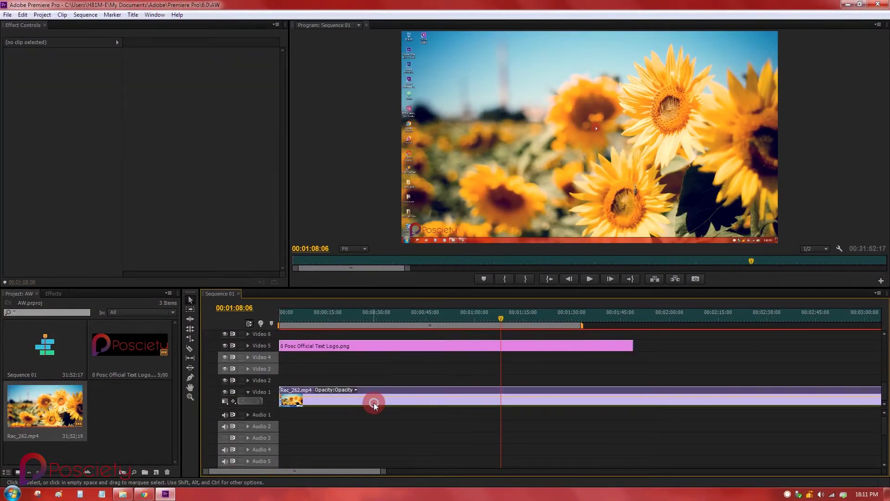
{"action": "left_click", "coordinate": [385, 371]}
Step: Scrub the playhead to about 00:01:23:02, where the desktop-to-browser switch occurs
{"action": "left_click", "coordinate": [395, 346]}
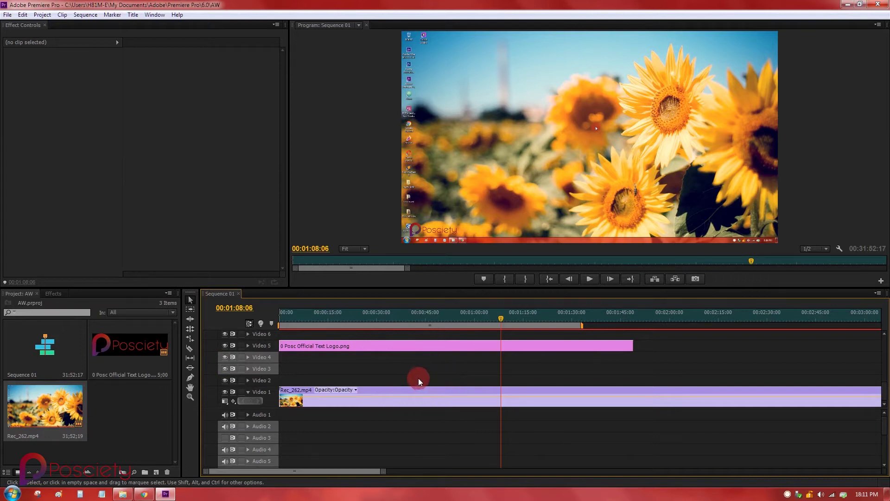
{"action": "mouse_move", "coordinate": [501, 317]}
{"action": "left_mouse_down"}
{"action": "mouse_move", "coordinate": [416, 327]}
{"action": "mouse_move", "coordinate": [570, 320]}
{"action": "mouse_move", "coordinate": [546, 317]}
{"action": "mouse_move", "coordinate": [554, 318]}
{"action": "left_mouse_up"}
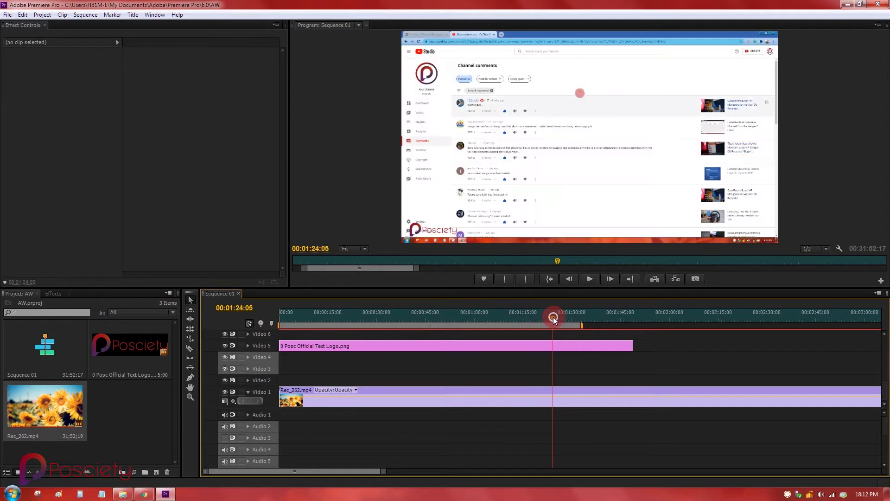
{"action": "left_click_drag", "start_coordinate": [552, 316], "coordinate": [550, 317]}
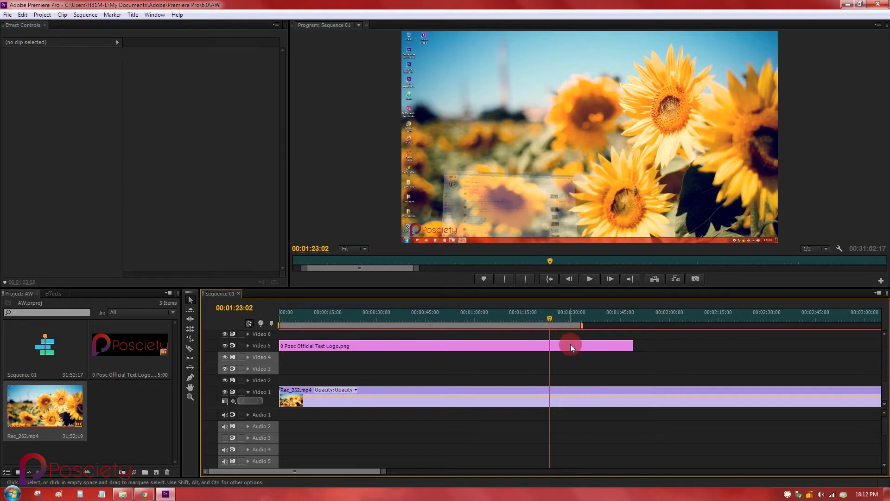
Step: Zoom the timeline and step forward frame by frame to 00:01:23:07
{"action": "scroll", "coordinate": [571, 346], "scroll_direction": "up", "scroll_amount": 2}
{"action": "scroll", "coordinate": [570, 346], "scroll_direction": "up", "scroll_amount": 1}
{"action": "left_click", "coordinate": [611, 279]}
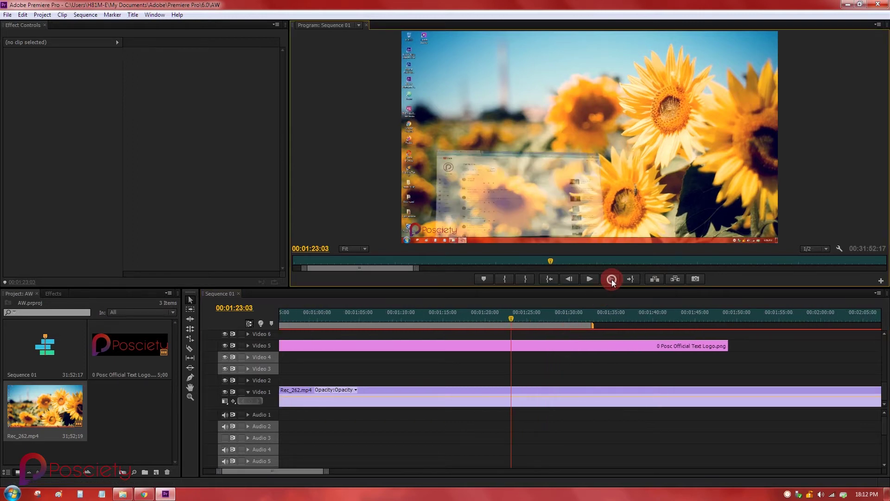
{"action": "left_click", "coordinate": [611, 279]}
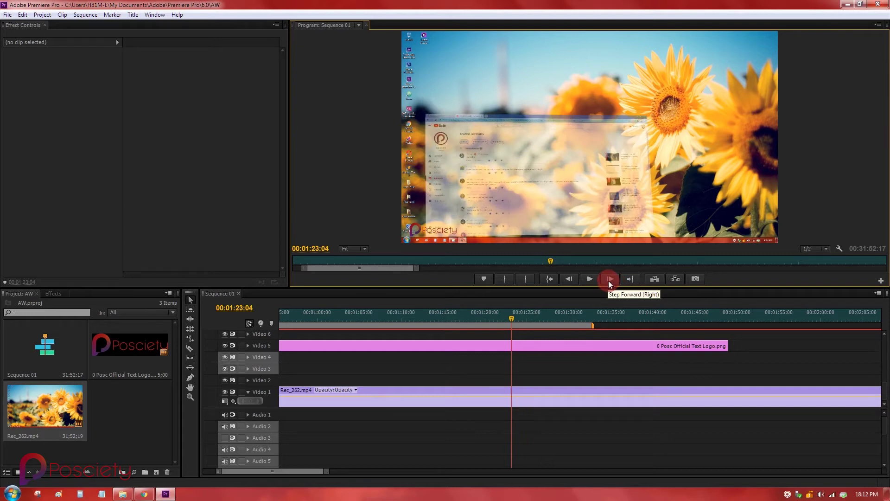
{"action": "left_click", "coordinate": [608, 281]}
{"action": "left_click", "coordinate": [609, 281]}
{"action": "left_click", "coordinate": [610, 280]}
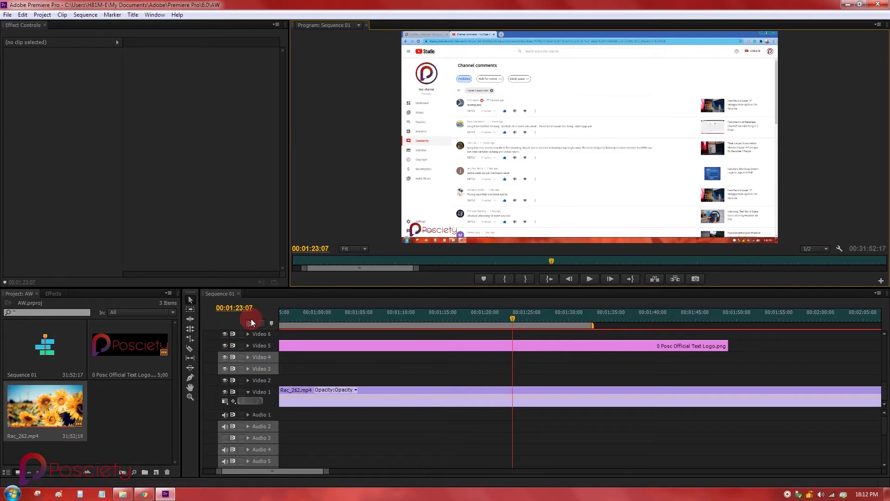
{"action": "left_click", "coordinate": [197, 318]}
Step: Return focus to the sequence timeline and activate the Razor Tool with C
{"action": "left_click", "coordinate": [190, 349]}
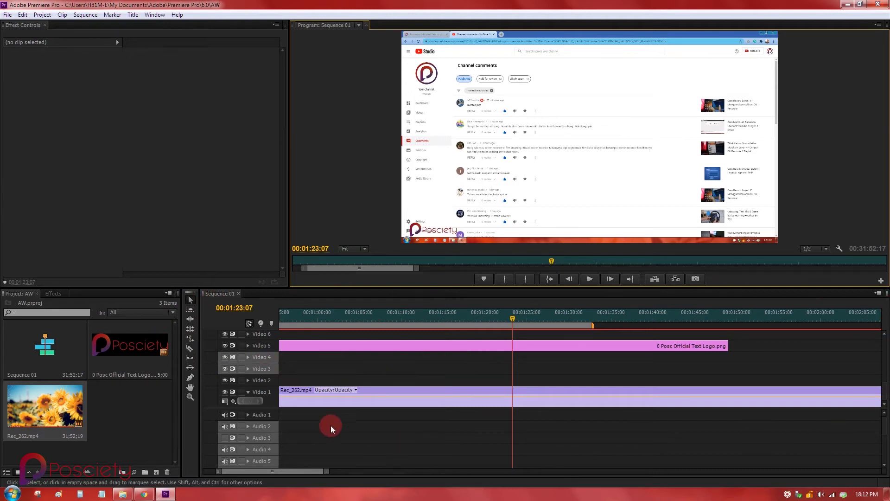
{"action": "left_click", "coordinate": [163, 420]}
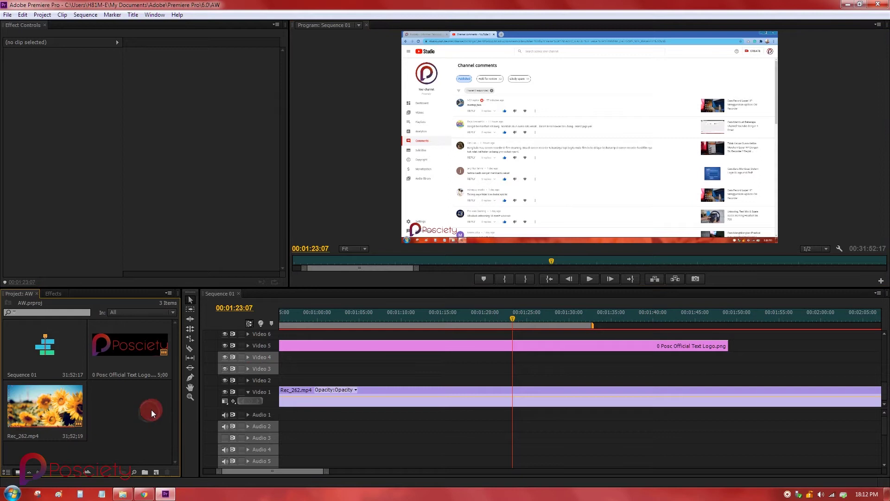
{"action": "left_click", "coordinate": [156, 396]}
{"action": "left_click", "coordinate": [397, 360]}
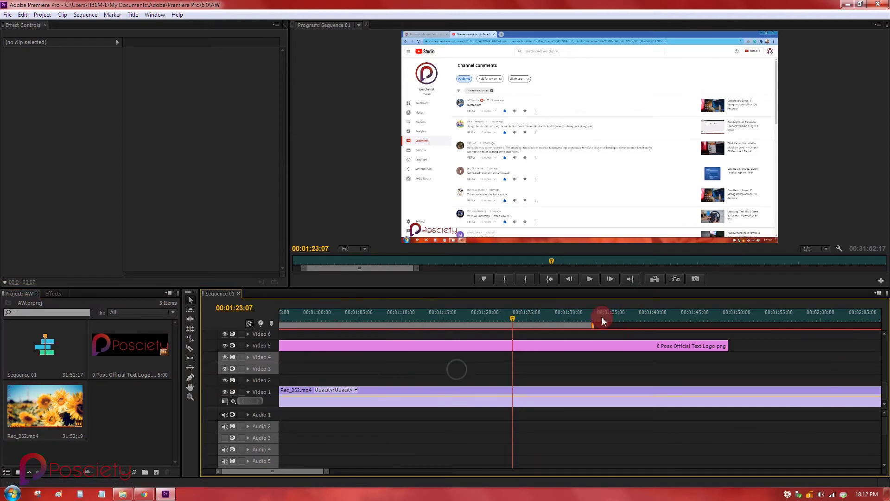
{"action": "key", "text": "c"}
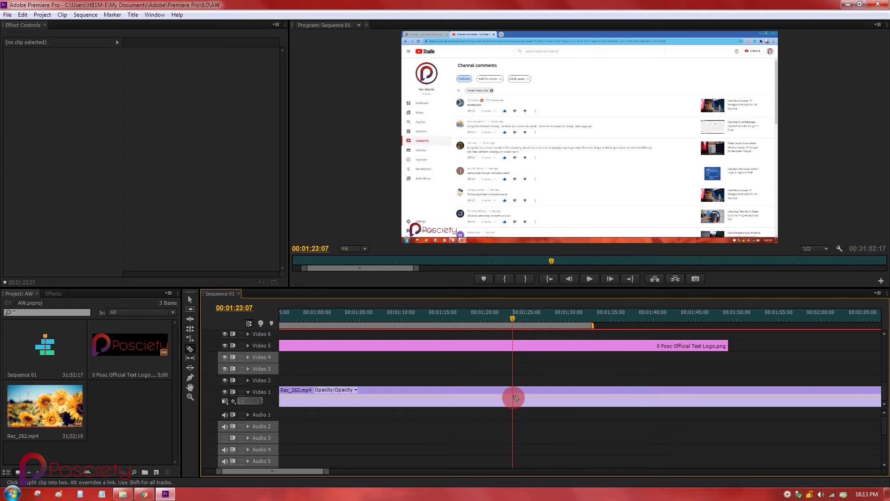
Step: Zoom in and razor-cut the Rec_262.mp4 clip on Video 1 at 00:01:23:07
{"action": "key", "text": "equal"}
{"action": "key", "text": "equal"}
{"action": "key", "text": "equal"}
{"action": "key", "text": "equal"}
{"action": "scroll", "coordinate": [568, 397], "scroll_direction": "up", "scroll_amount": 2}
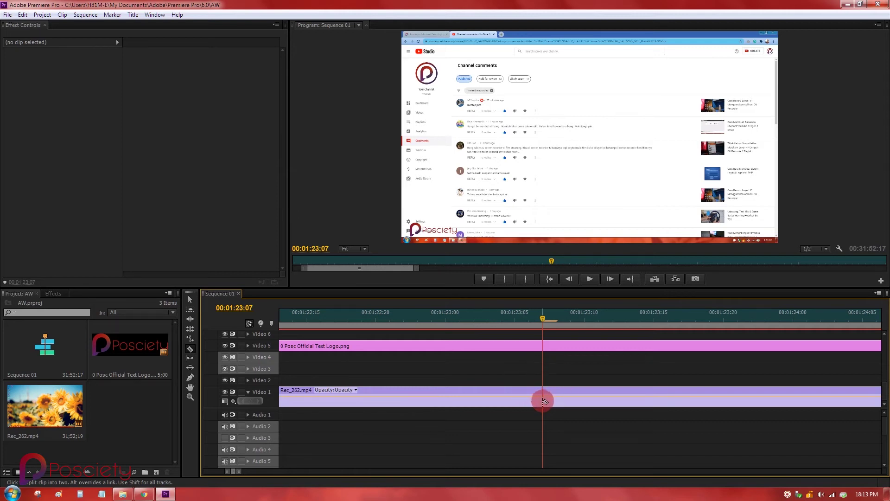
{"action": "left_click", "coordinate": [543, 400]}
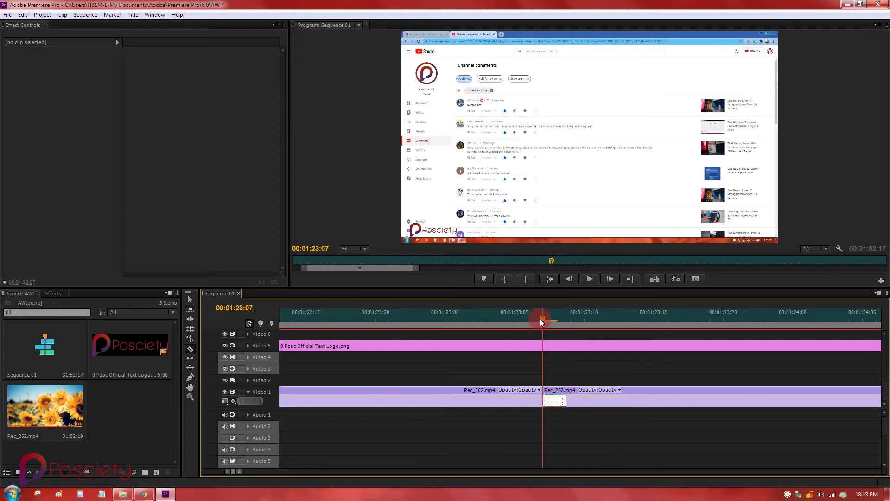
Step: Zoom the timeline back out, reposition the playhead, and return to the Selection tool
{"action": "left_click_drag", "start_coordinate": [540, 319], "coordinate": [509, 319]}
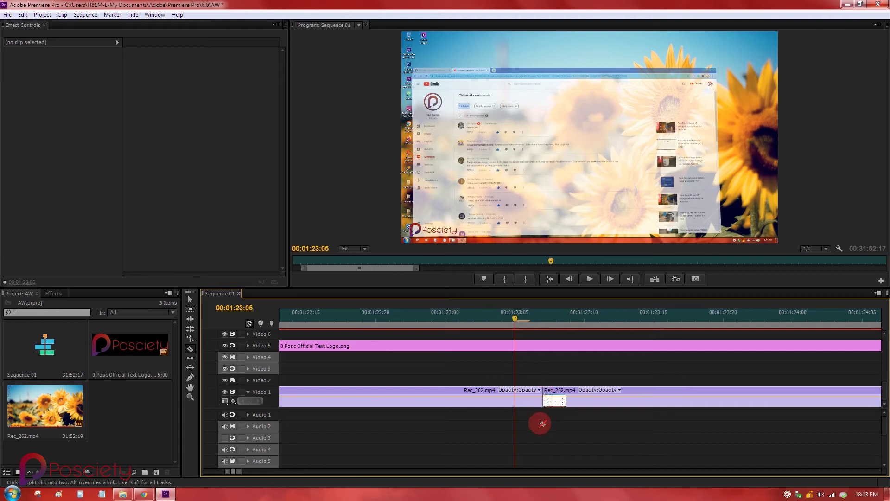
{"action": "key", "text": "minus"}
{"action": "key", "text": "minus"}
{"action": "key", "text": "minus"}
{"action": "key", "text": "minus"}
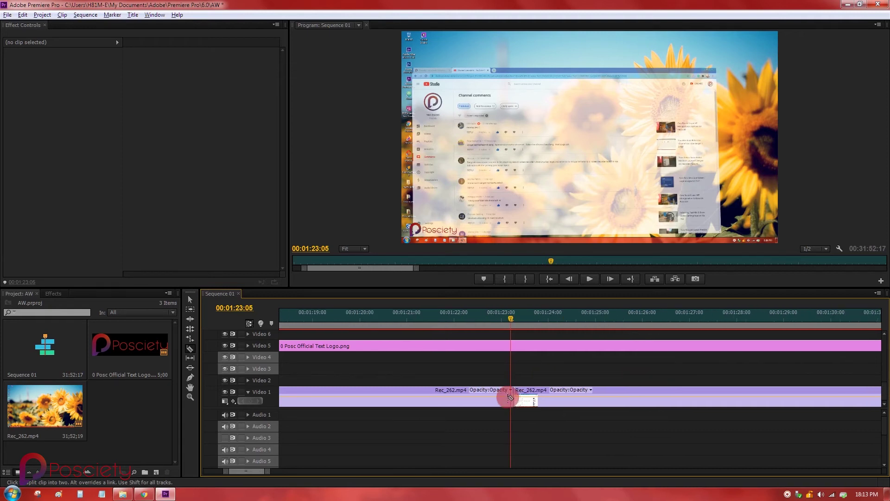
{"action": "key", "text": "minus"}
{"action": "key", "text": "minus"}
{"action": "key", "text": "minus"}
{"action": "key", "text": "minus"}
{"action": "left_click", "coordinate": [478, 327]}
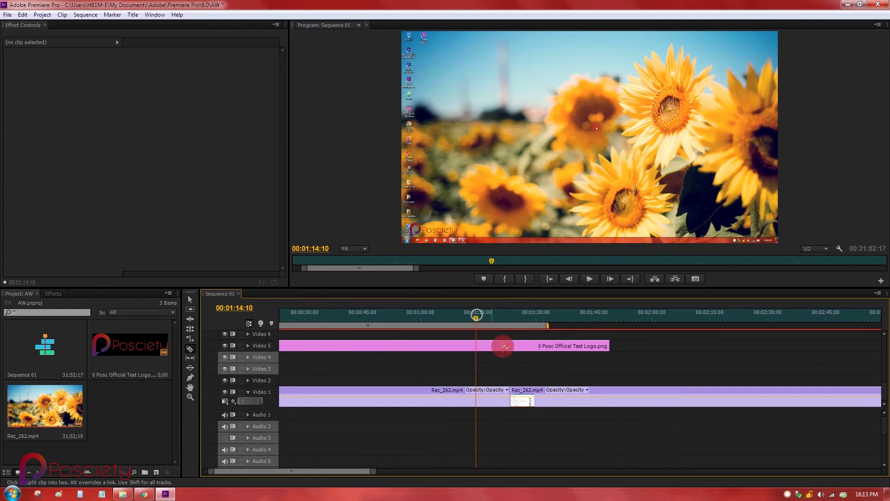
{"action": "key", "text": "v"}
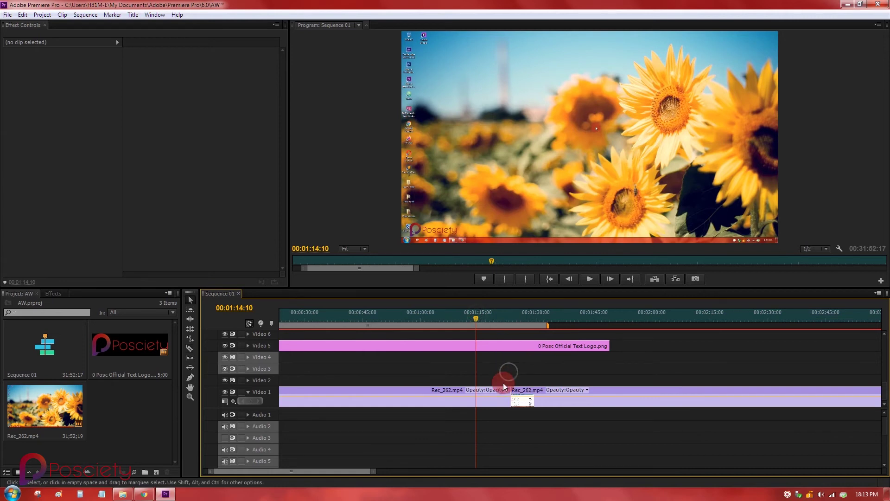
{"action": "key", "text": "minus"}
{"action": "key", "text": "minus"}
Step: Delete the first Rec_262.mp4 clip and move the remaining clip to the timeline start
{"action": "left_click", "coordinate": [190, 300]}
{"action": "left_click", "coordinate": [492, 381]}
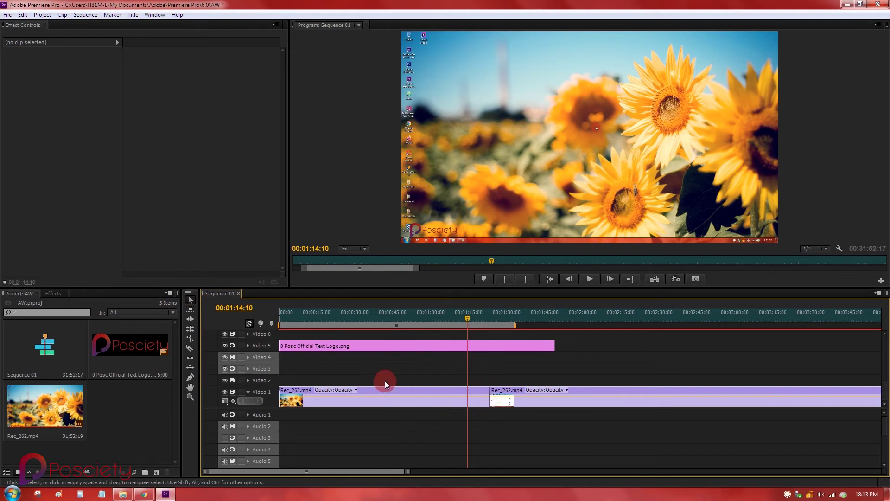
{"action": "left_click", "coordinate": [399, 402]}
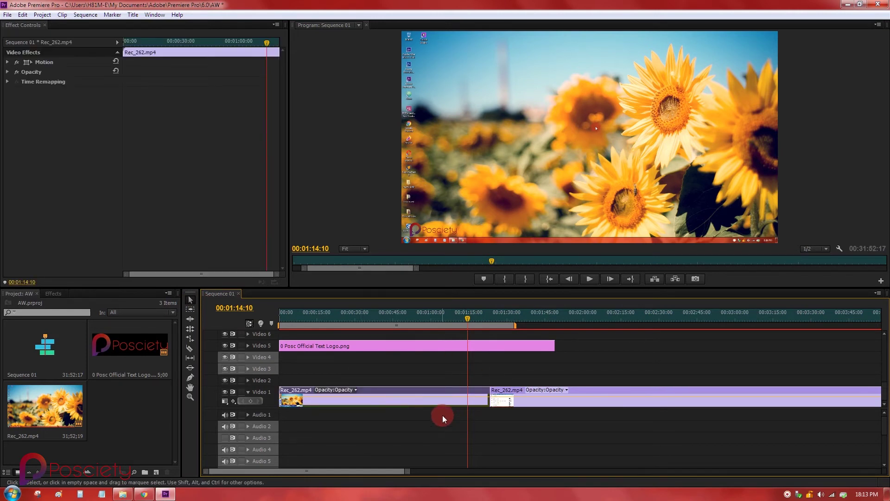
{"action": "key", "text": "Delete"}
{"action": "mouse_move", "coordinate": [453, 369]}
{"action": "left_mouse_down"}
{"action": "mouse_move", "coordinate": [551, 424]}
{"action": "mouse_move", "coordinate": [351, 404]}
{"action": "left_mouse_up"}
{"action": "left_click", "coordinate": [333, 360]}
Step: Move the playhead to 00:02:14:12 for the next cut
{"action": "mouse_move", "coordinate": [322, 314]}
{"action": "left_mouse_down"}
{"action": "mouse_move", "coordinate": [266, 310]}
{"action": "mouse_move", "coordinate": [327, 312]}
{"action": "left_mouse_up"}
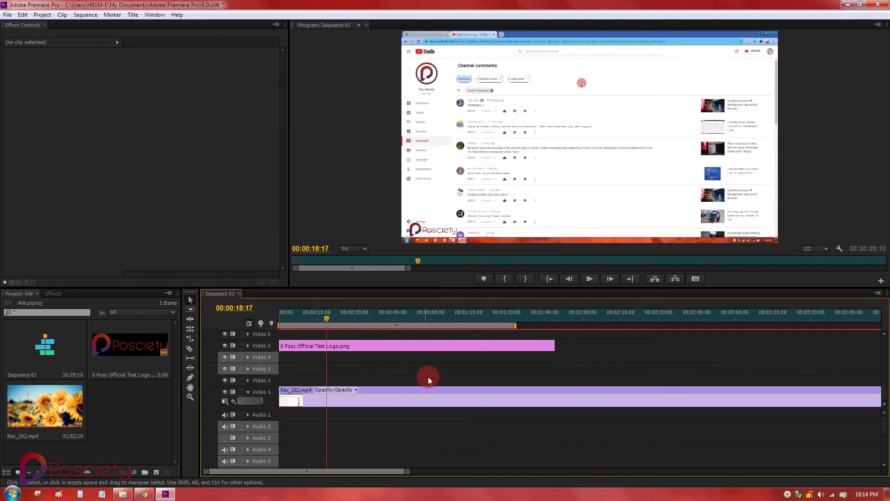
{"action": "scroll", "coordinate": [514, 377], "scroll_direction": "down", "scroll_amount": 2}
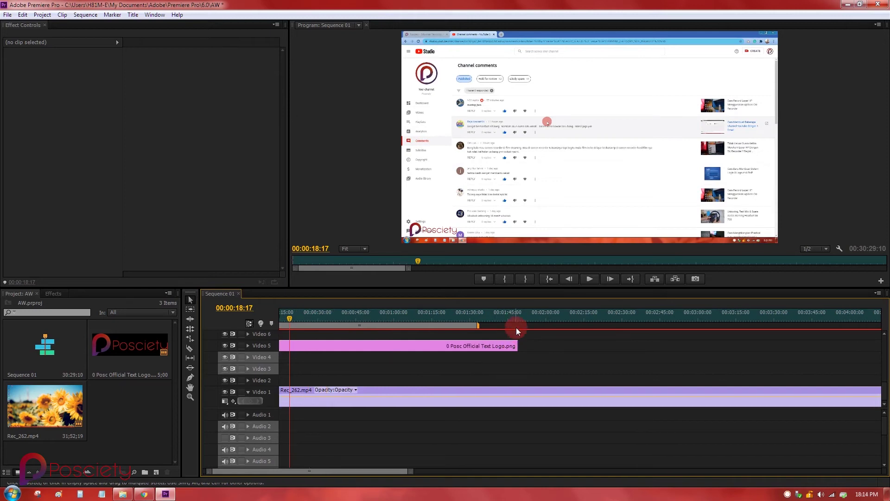
{"action": "mouse_move", "coordinate": [530, 316]}
{"action": "left_mouse_down"}
{"action": "mouse_move", "coordinate": [701, 318]}
{"action": "mouse_move", "coordinate": [572, 321]}
{"action": "left_mouse_up"}
Step: Razor-cut the Video 1 recording at 00:02:10:07
{"action": "left_click", "coordinate": [190, 349]}
{"action": "key", "text": "equal"}
{"action": "key", "text": "equal"}
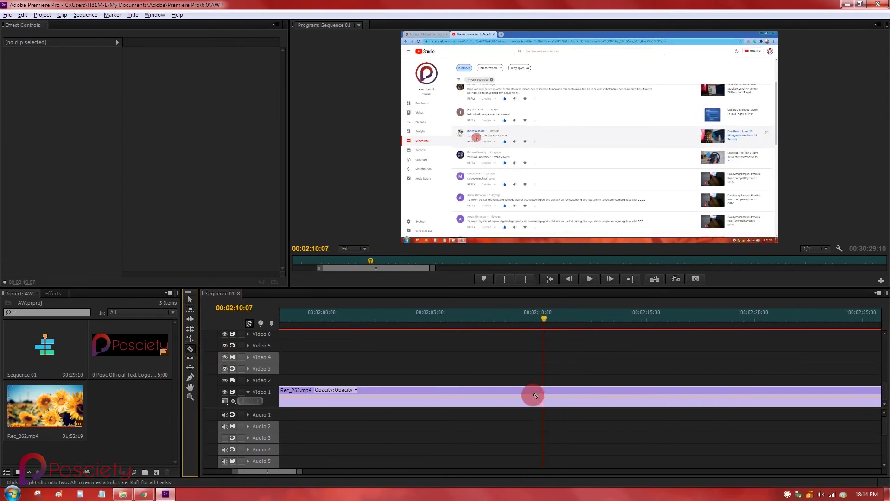
{"action": "left_click", "coordinate": [544, 398]}
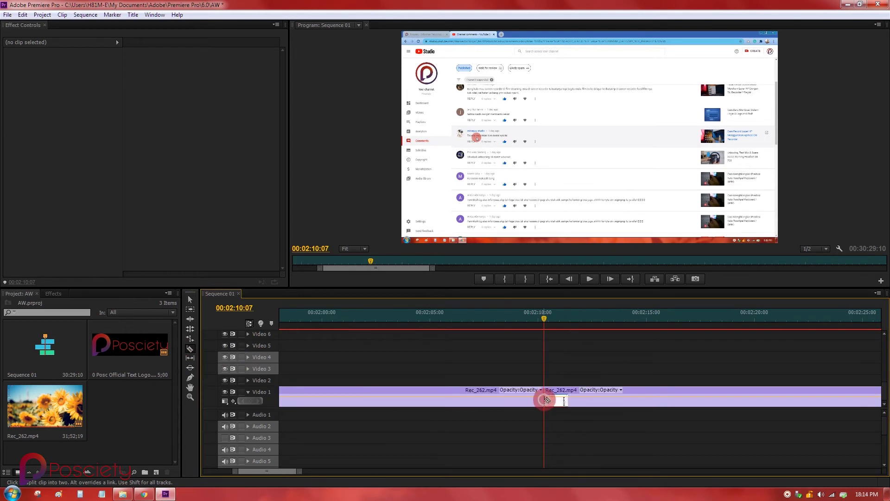
{"action": "key", "text": "minus"}
{"action": "key", "text": "minus"}
{"action": "key", "text": "minus"}
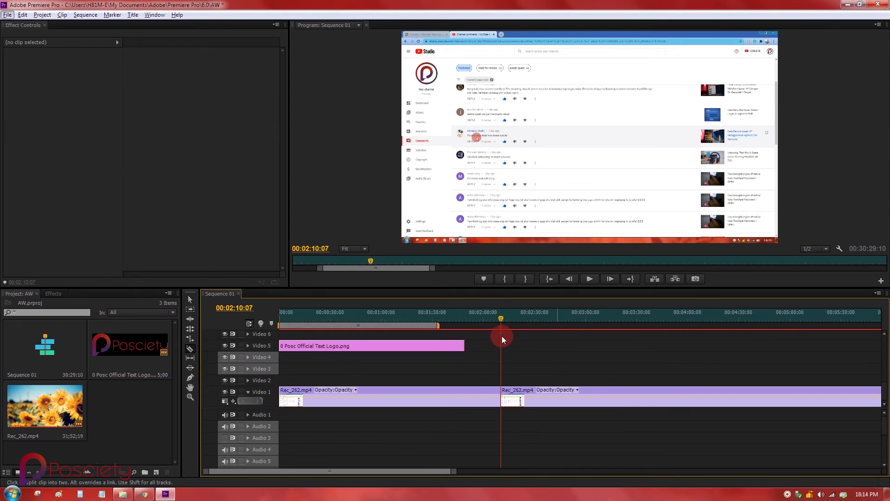
Step: Cut the recording again at 00:03:25:13 and return to the Selection tool
{"action": "left_click_drag", "start_coordinate": [513, 318], "coordinate": [629, 322]}
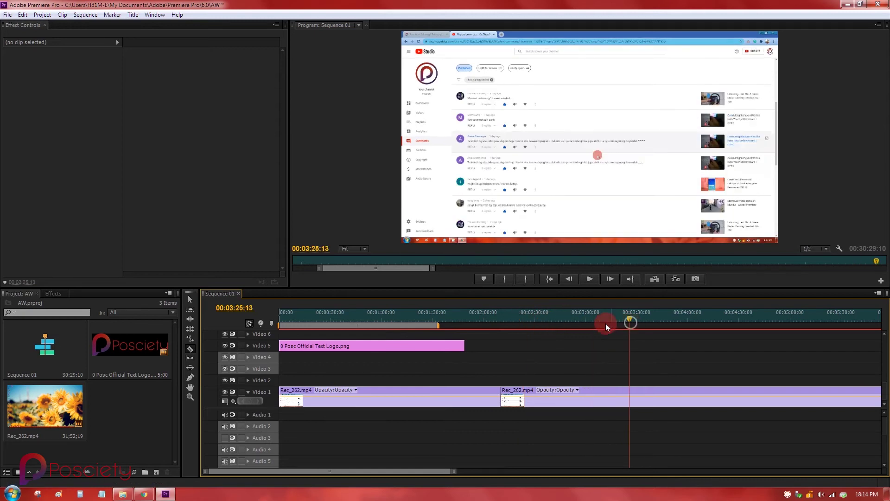
{"action": "scroll", "coordinate": [566, 369], "scroll_direction": "down", "scroll_amount": 1}
{"action": "scroll", "coordinate": [554, 374], "scroll_direction": "down", "scroll_amount": 2}
{"action": "scroll", "coordinate": [533, 361], "scroll_direction": "down", "scroll_amount": 2}
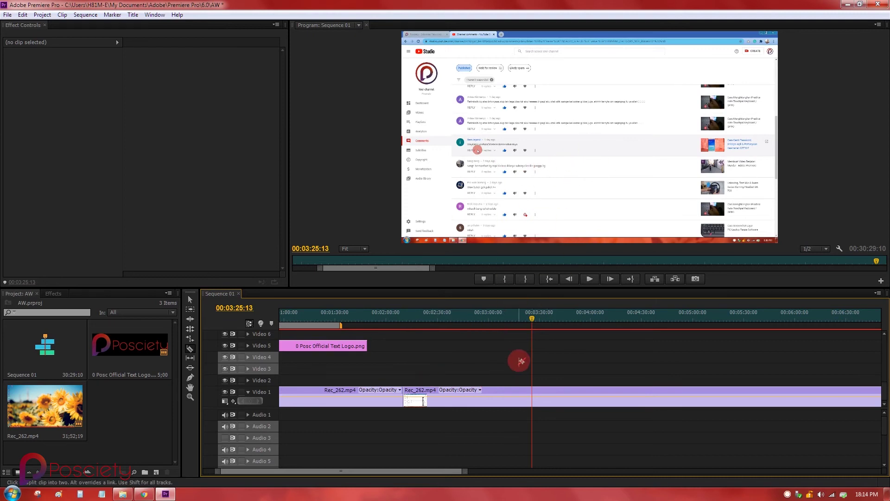
{"action": "key", "text": "equal"}
{"action": "key", "text": "equal"}
{"action": "key", "text": "equal"}
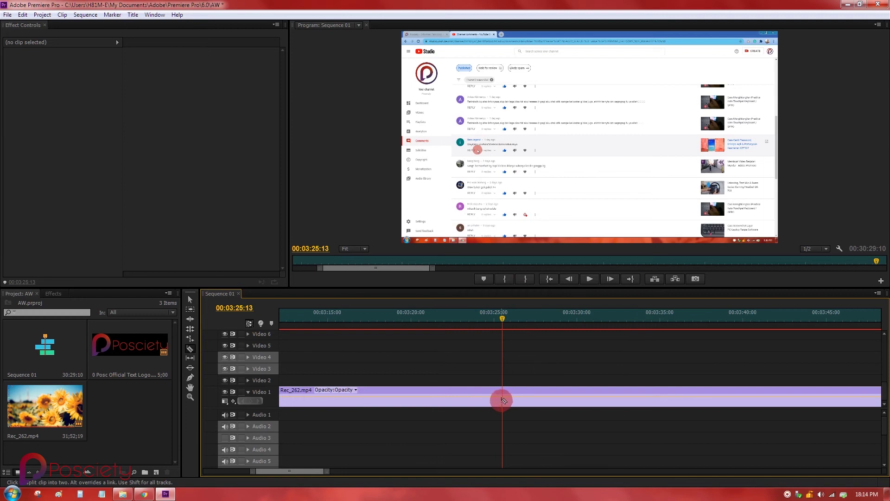
{"action": "left_click", "coordinate": [504, 402]}
{"action": "key", "text": "v"}
{"action": "scroll", "coordinate": [385, 375], "scroll_direction": "down", "scroll_amount": 2}
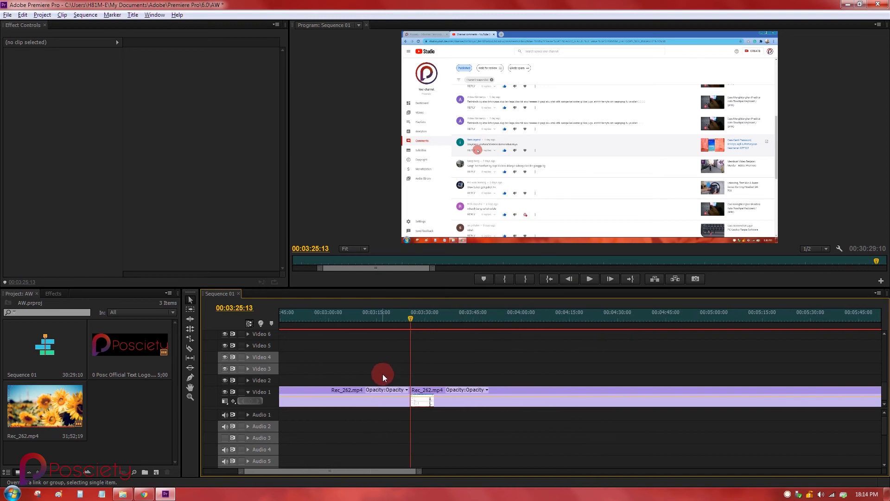
{"action": "left_click_drag", "start_coordinate": [396, 470], "coordinate": [382, 471]}
{"action": "left_click", "coordinate": [510, 318]}
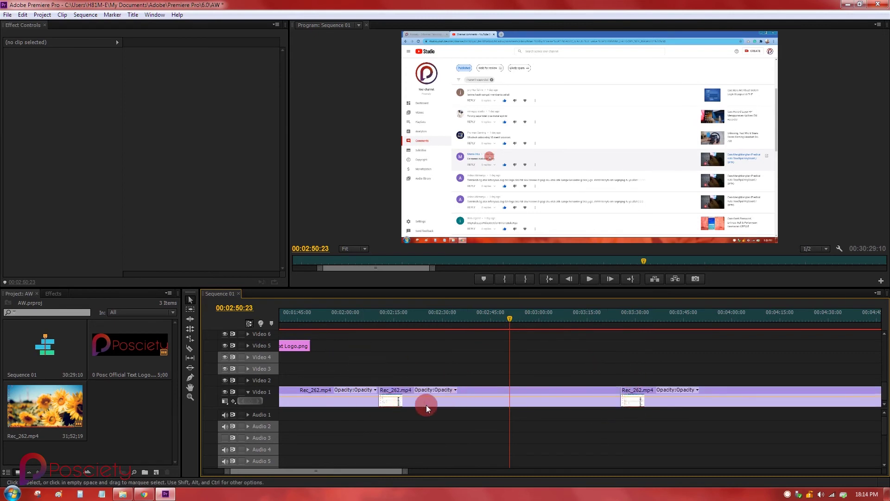
Step: Delete the middle clip between the cuts and slide the last clip left against the first
{"action": "left_click", "coordinate": [439, 403]}
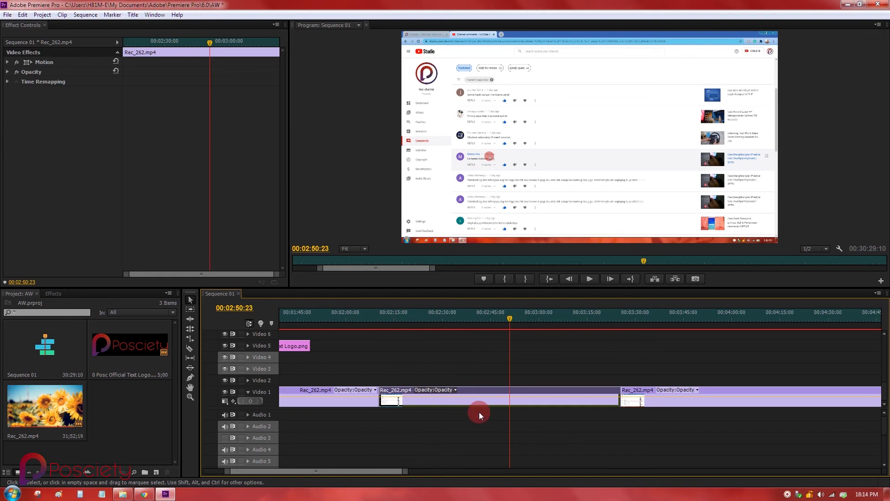
{"action": "key", "text": "Delete"}
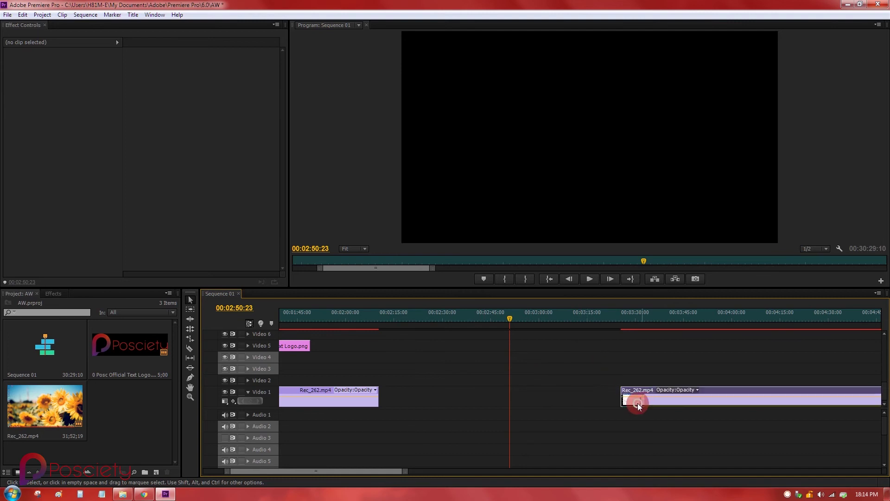
{"action": "left_click_drag", "start_coordinate": [624, 389], "coordinate": [450, 405]}
{"action": "left_click_drag", "start_coordinate": [378, 400], "coordinate": [372, 386]}
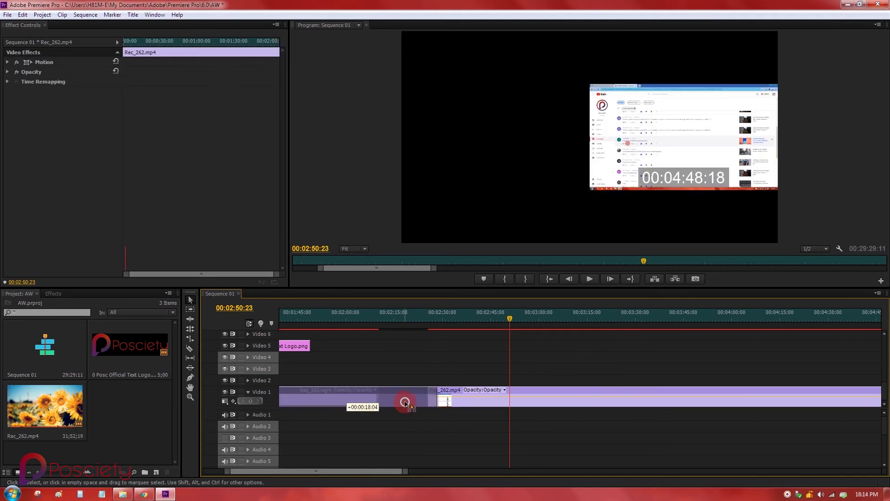
{"action": "mouse_move", "coordinate": [416, 358]}
{"action": "left_mouse_down"}
{"action": "mouse_move", "coordinate": [441, 407]}
{"action": "mouse_move", "coordinate": [365, 398]}
{"action": "left_mouse_up"}
{"action": "left_click", "coordinate": [369, 353]}
Step: Scrub across the new join near 00:02:10 to check it
{"action": "left_click", "coordinate": [357, 316]}
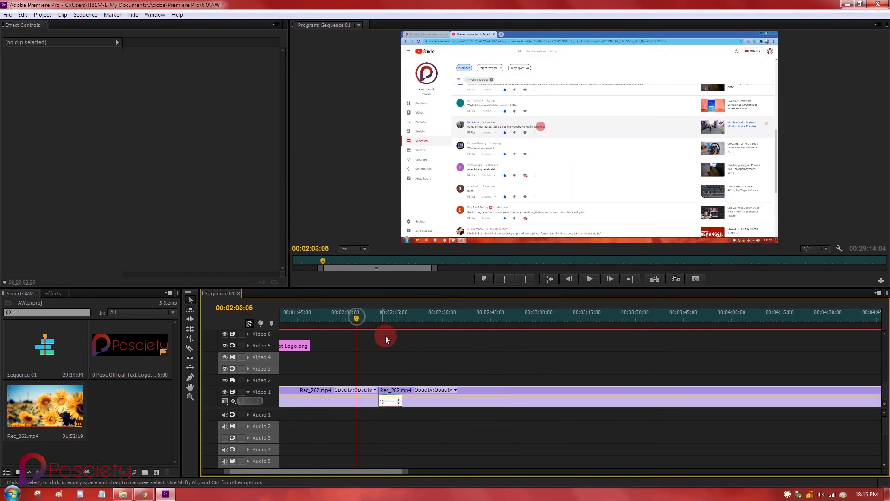
{"action": "left_click_drag", "start_coordinate": [357, 319], "coordinate": [379, 320]}
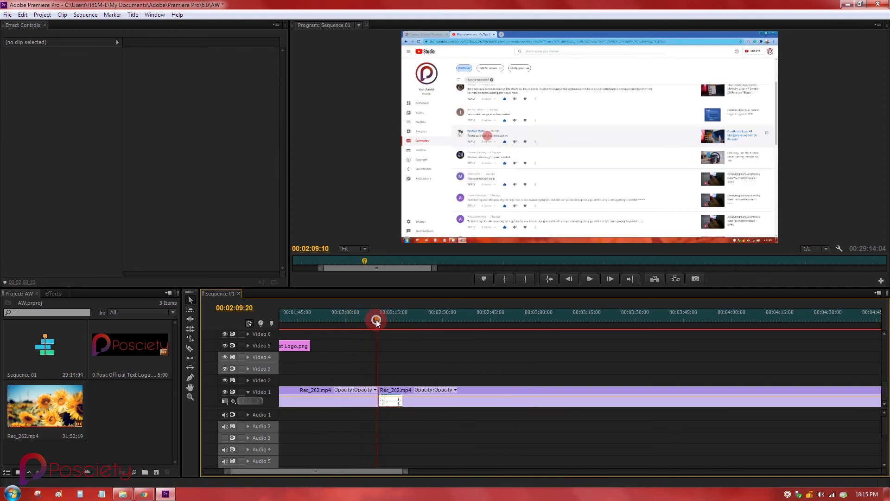
{"action": "mouse_move", "coordinate": [379, 321]}
{"action": "left_mouse_down"}
{"action": "mouse_move", "coordinate": [387, 323]}
{"action": "mouse_move", "coordinate": [369, 320]}
{"action": "left_mouse_up"}
Step: Zoom out, scroll to the recording's end, and scrub back to around 00:24:06:14
{"action": "scroll", "coordinate": [380, 462], "scroll_direction": "down", "scroll_amount": 2}
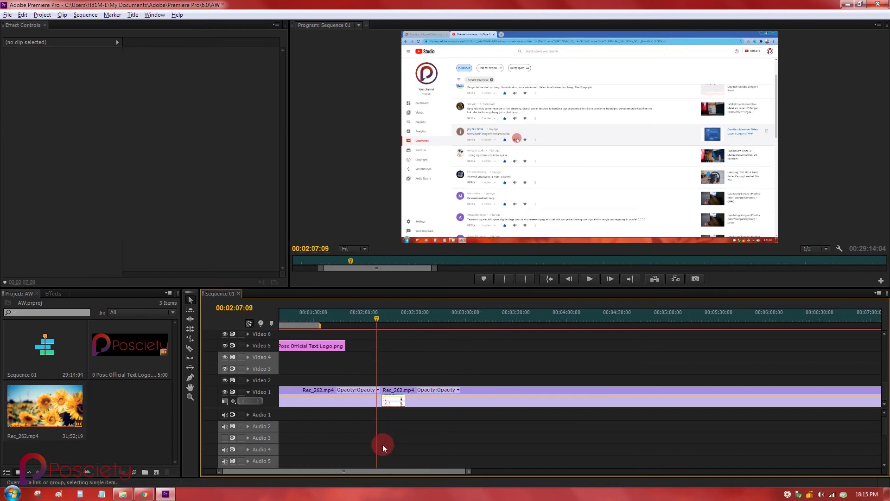
{"action": "scroll", "coordinate": [382, 444], "scroll_direction": "down", "scroll_amount": 2}
{"action": "scroll", "coordinate": [457, 460], "scroll_direction": "down", "scroll_amount": 3}
{"action": "left_click_drag", "start_coordinate": [460, 472], "coordinate": [666, 471]}
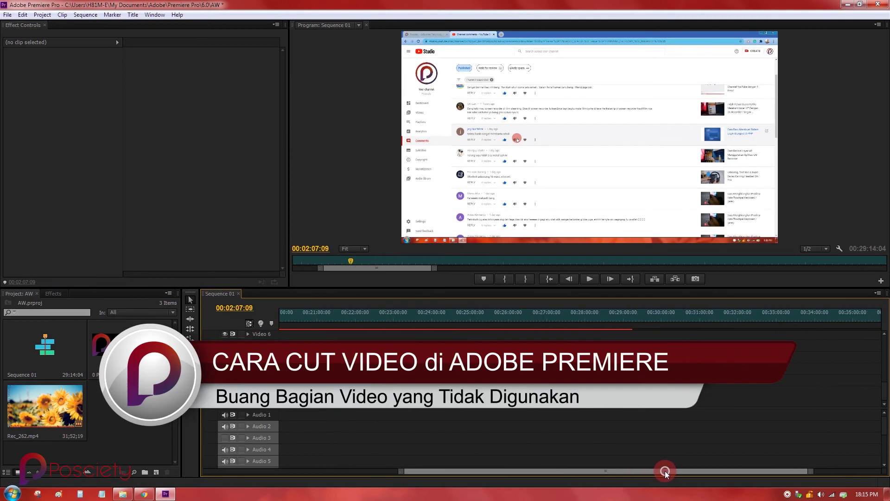
{"action": "mouse_move", "coordinate": [507, 316]}
{"action": "left_mouse_down"}
{"action": "mouse_move", "coordinate": [487, 321]}
{"action": "mouse_move", "coordinate": [619, 321]}
{"action": "left_mouse_up"}
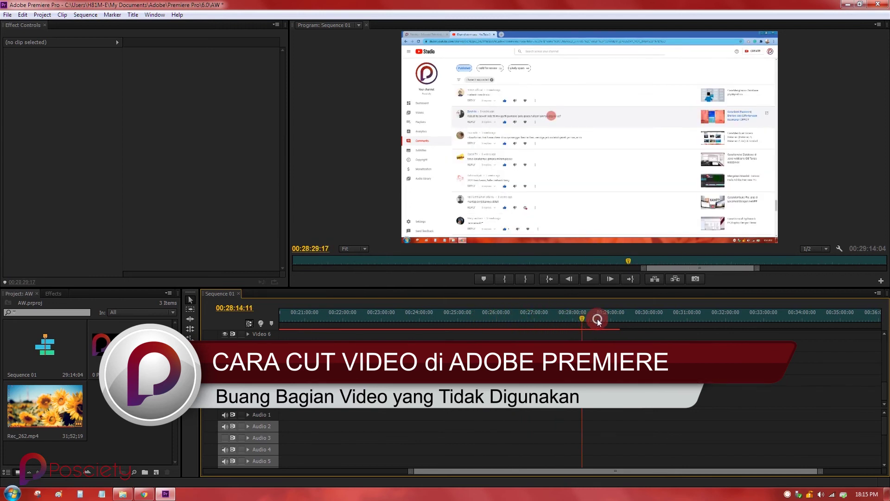
{"action": "left_click_drag", "start_coordinate": [619, 321], "coordinate": [424, 324]}
Step: Razor-cut the Video 1 recording at 00:24:06:14
{"action": "left_click", "coordinate": [189, 348]}
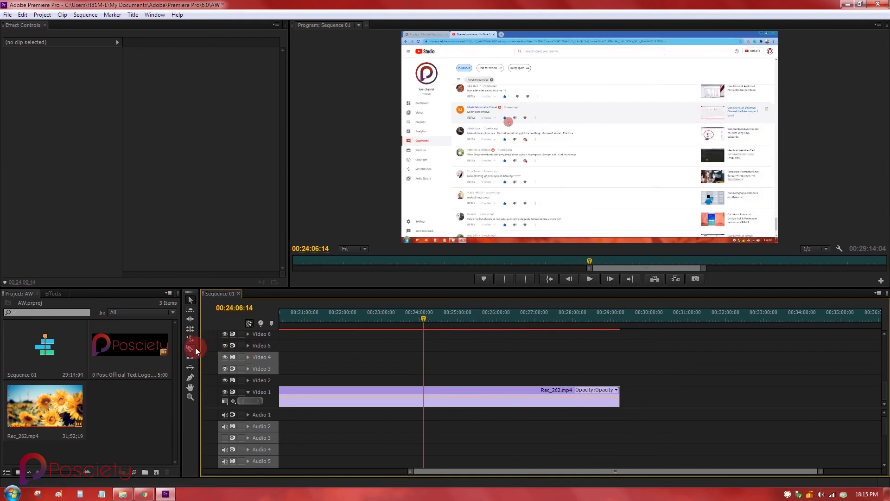
{"action": "left_click", "coordinate": [424, 401]}
{"action": "key", "text": "v"}
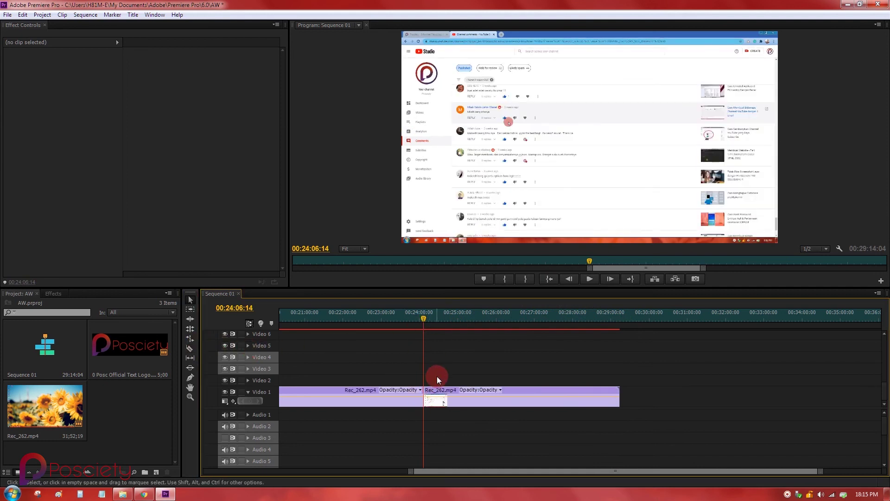
Step: Select the end section after the cut and delete it
{"action": "left_click", "coordinate": [411, 320]}
{"action": "left_click_drag", "start_coordinate": [426, 360], "coordinate": [438, 361]}
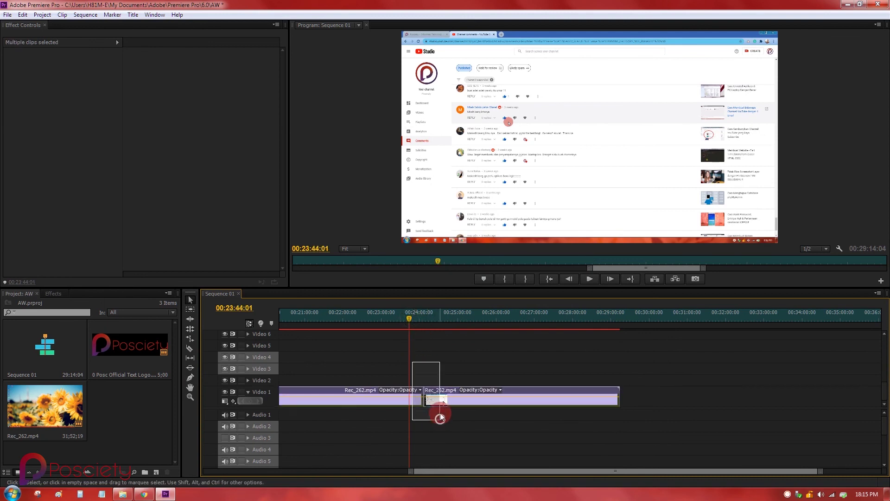
{"action": "left_click", "coordinate": [413, 412]}
{"action": "left_click", "coordinate": [511, 387]}
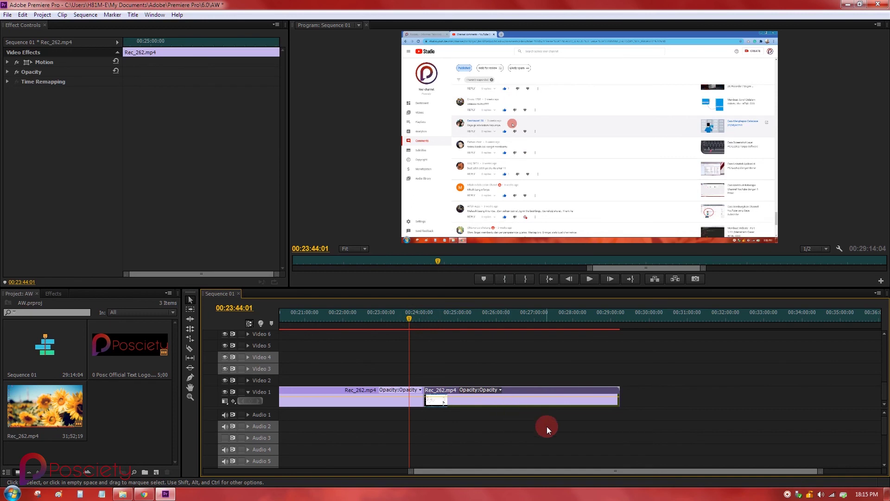
{"action": "key", "text": "Delete"}
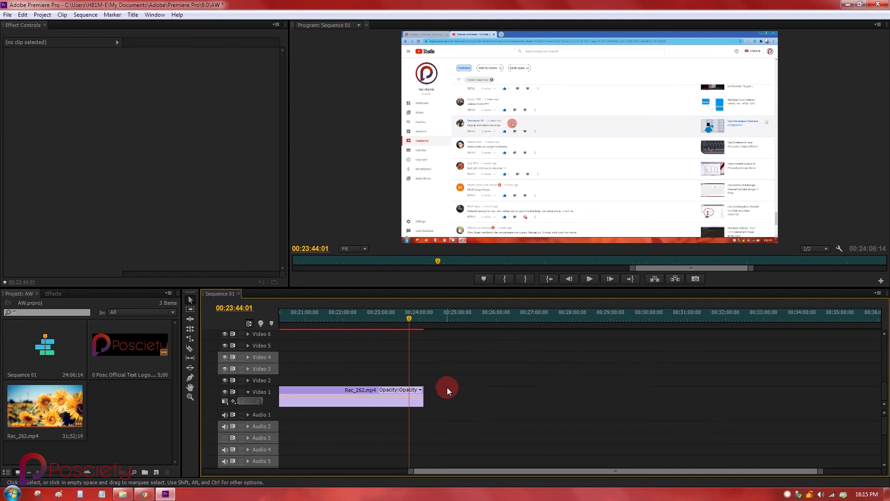
Step: Review the full 24:06:14 Sequence 01 from the start, then minimize Premiere Pro
{"action": "left_click_drag", "start_coordinate": [464, 470], "coordinate": [253, 471]}
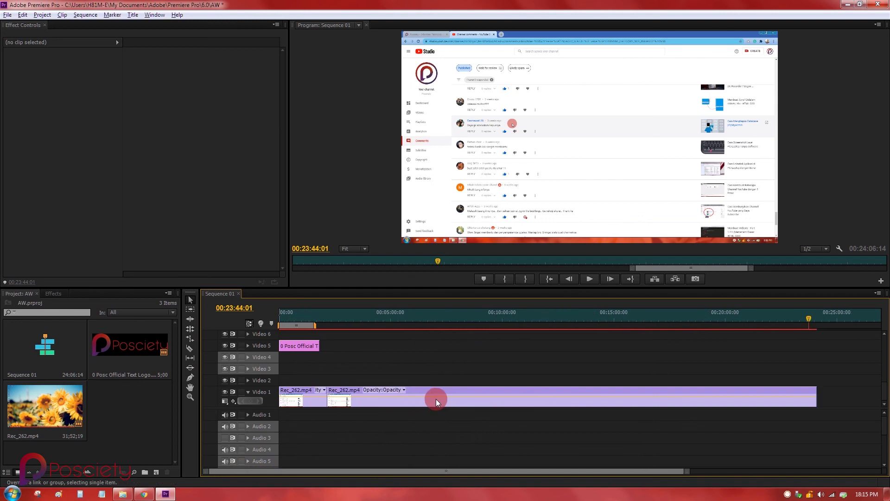
{"action": "scroll", "coordinate": [436, 399], "scroll_direction": "down", "scroll_amount": 3}
{"action": "left_click", "coordinate": [587, 319]}
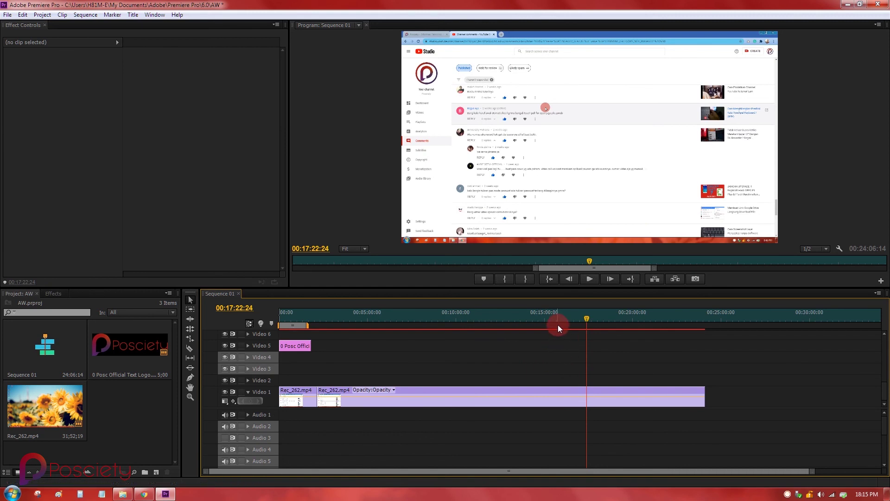
{"action": "left_click", "coordinate": [846, 6]}
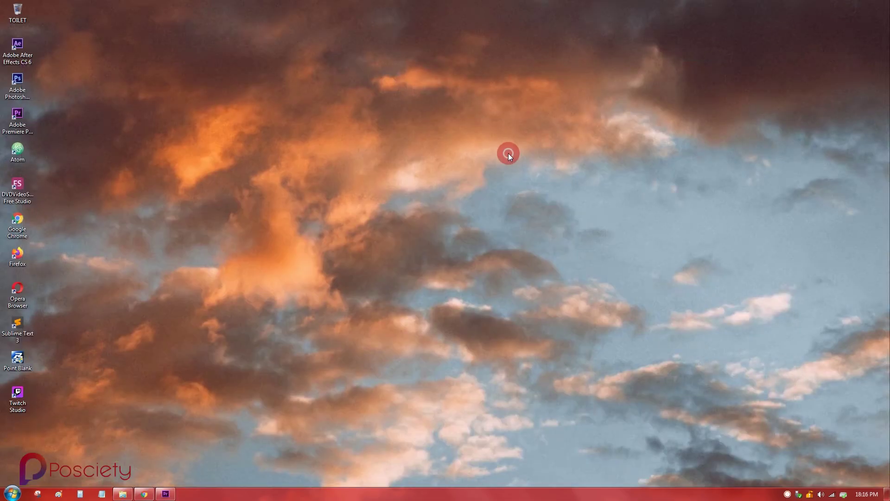